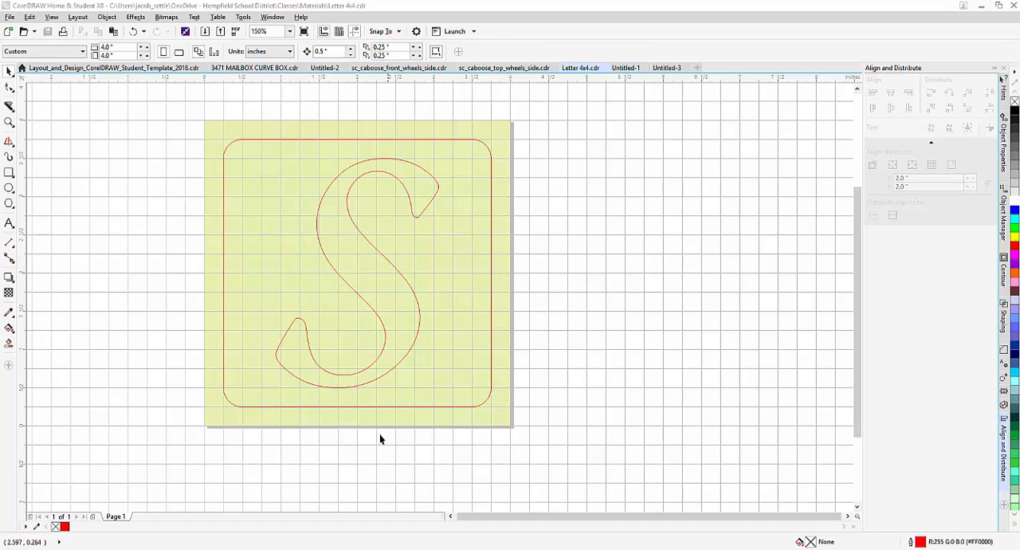
Create a new document with a 4.0 by 4.0 inch page, RGB colour mode and 300 dpi rendering resolution.
click(626, 68)
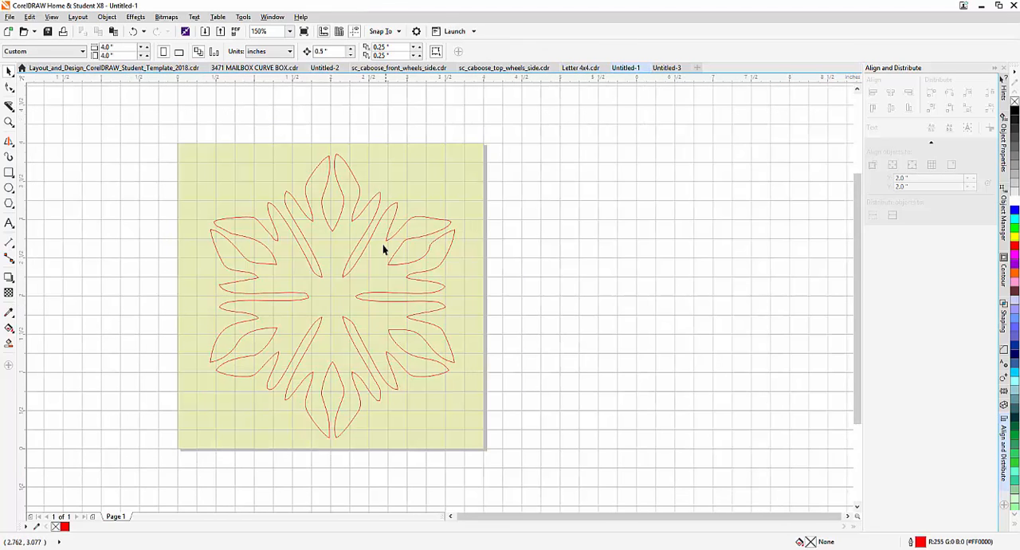
click(582, 67)
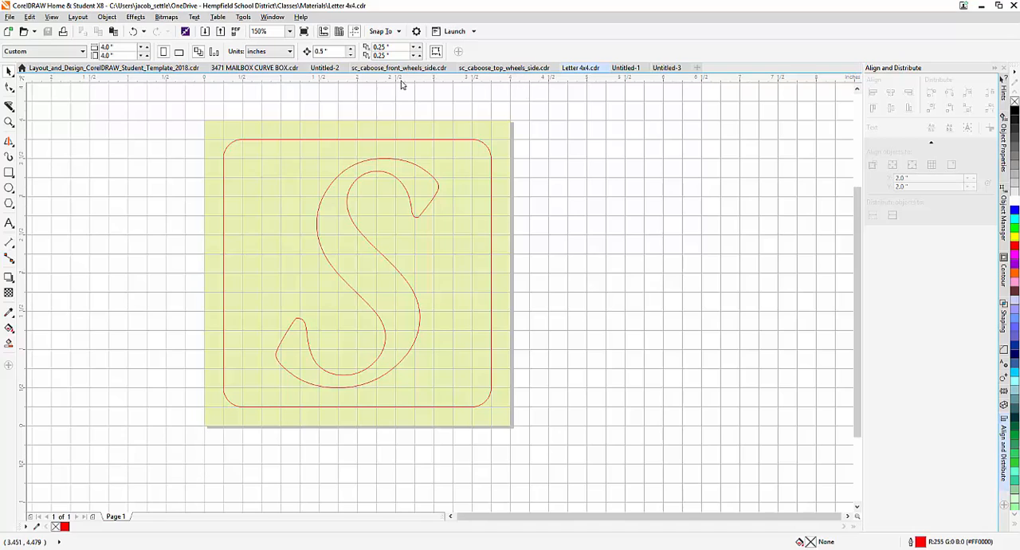
click(9, 17)
key(Escape)
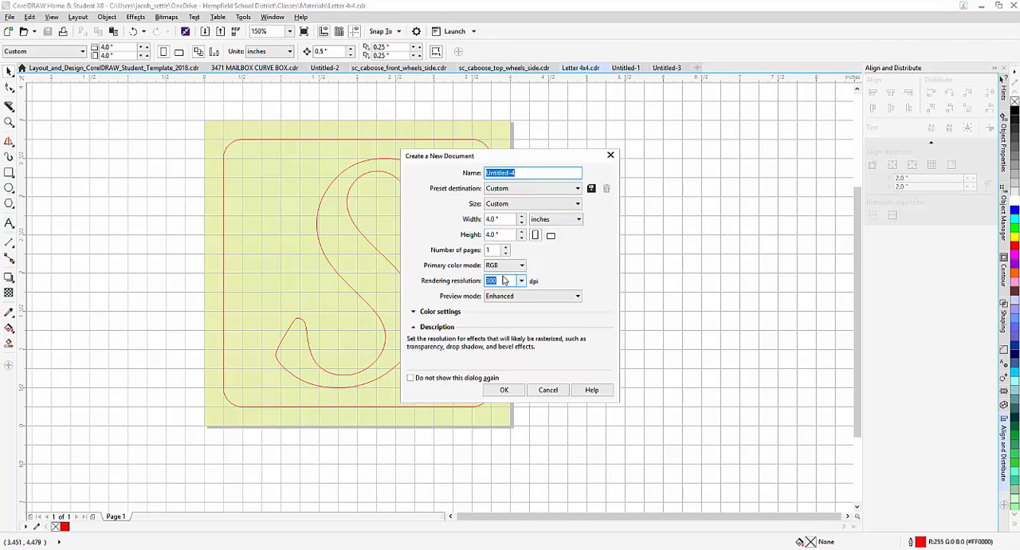
click(503, 390)
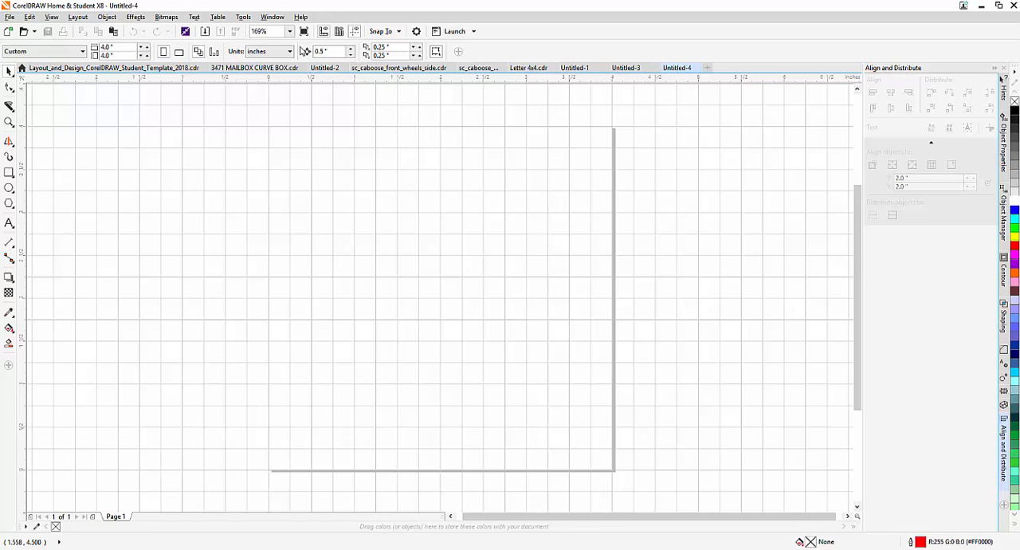
Give the page a solid pale yellow-green background, colour #E9EBBF.
click(26, 18)
mouse_move(72, 17)
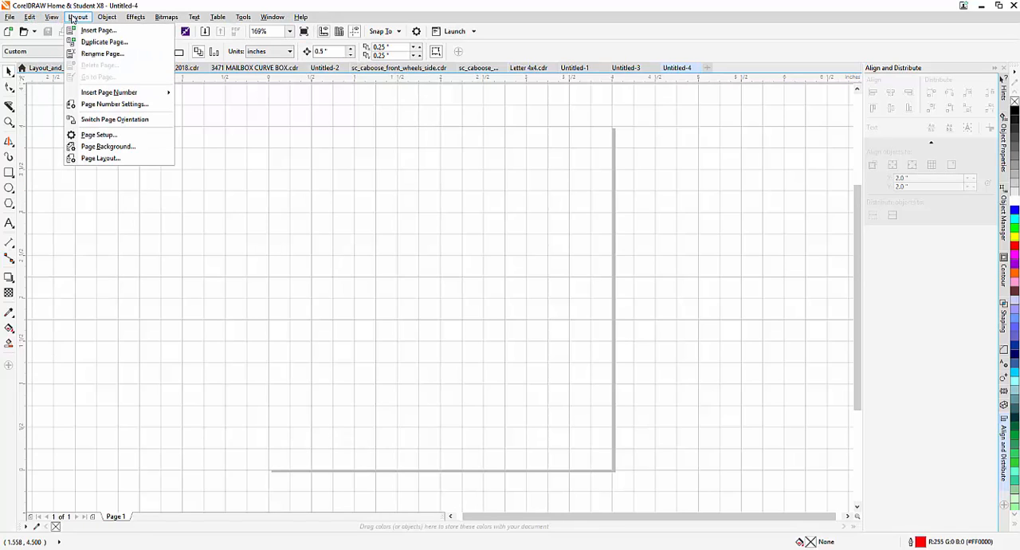
click(99, 137)
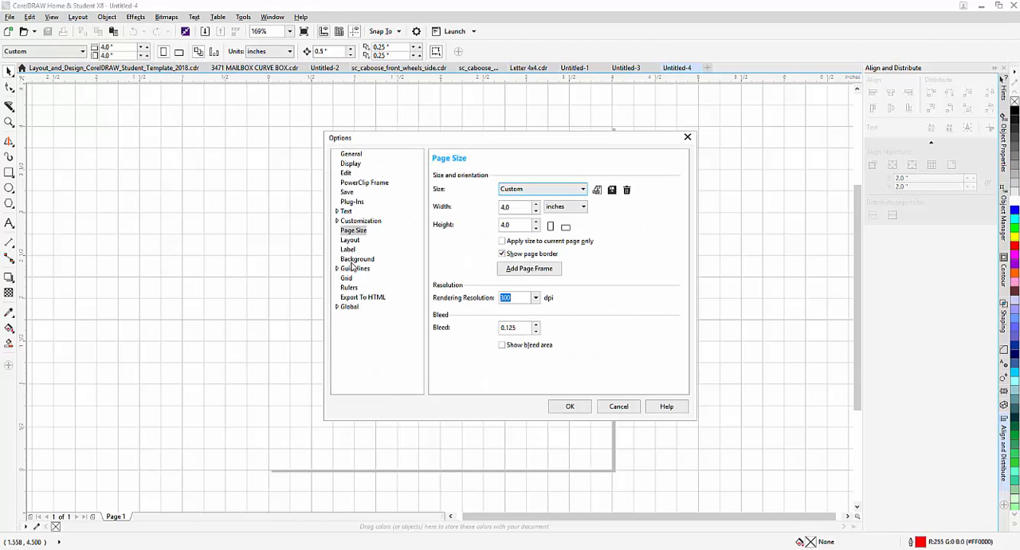
click(357, 260)
click(513, 178)
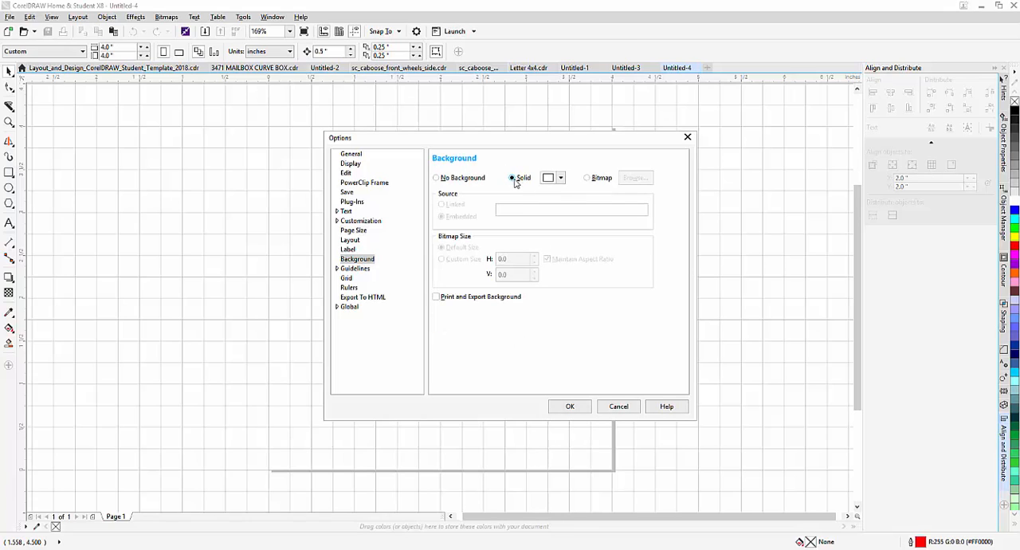
click(560, 178)
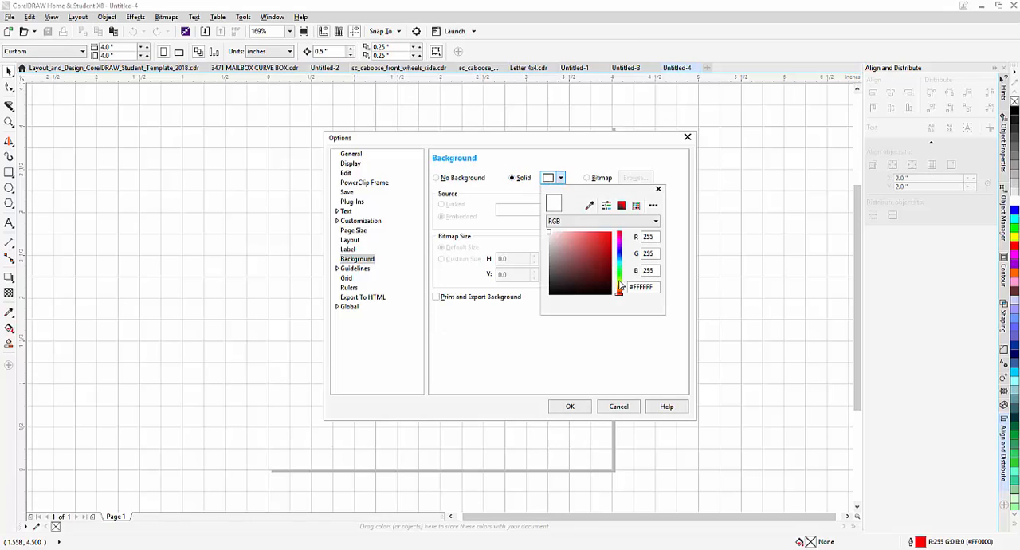
click(619, 286)
click(561, 237)
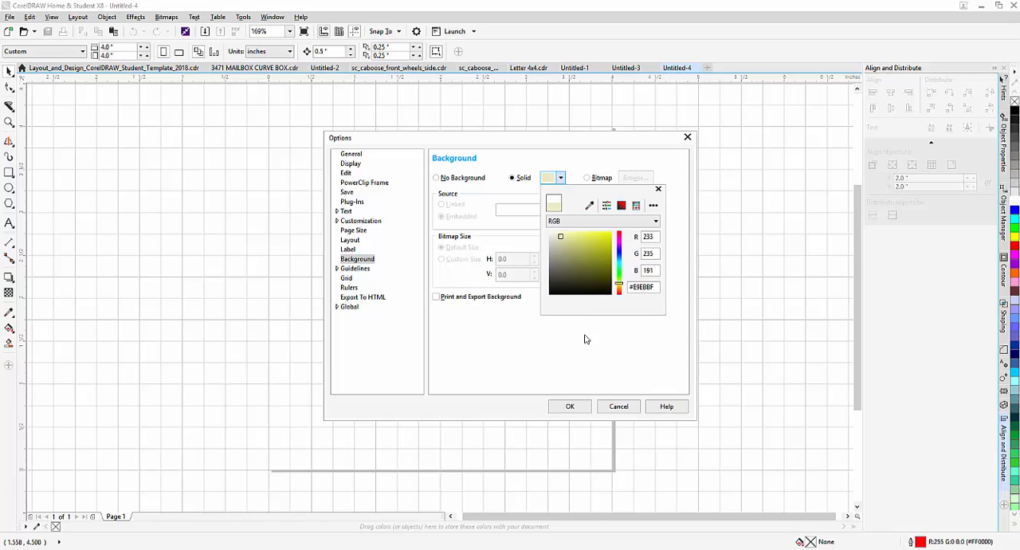
click(580, 413)
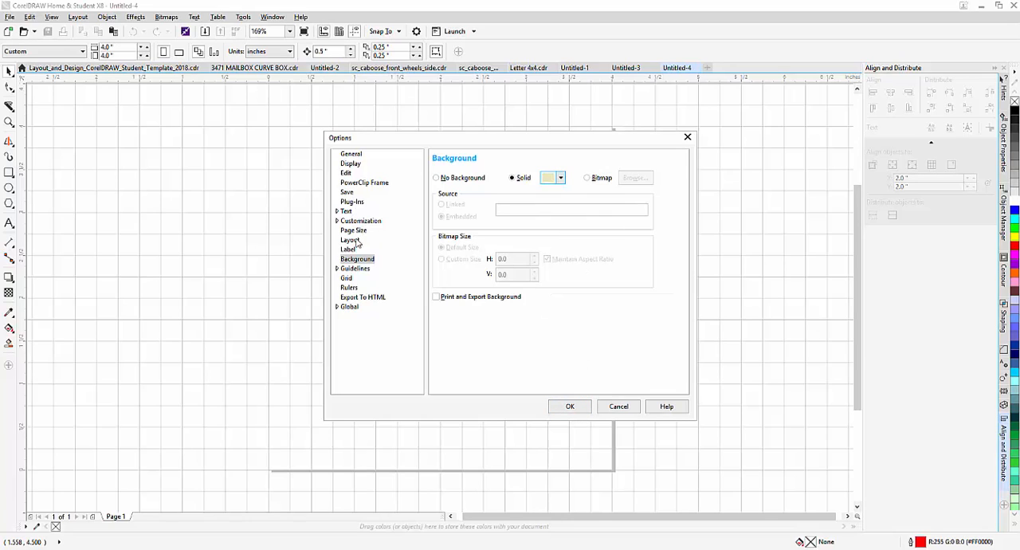
click(348, 278)
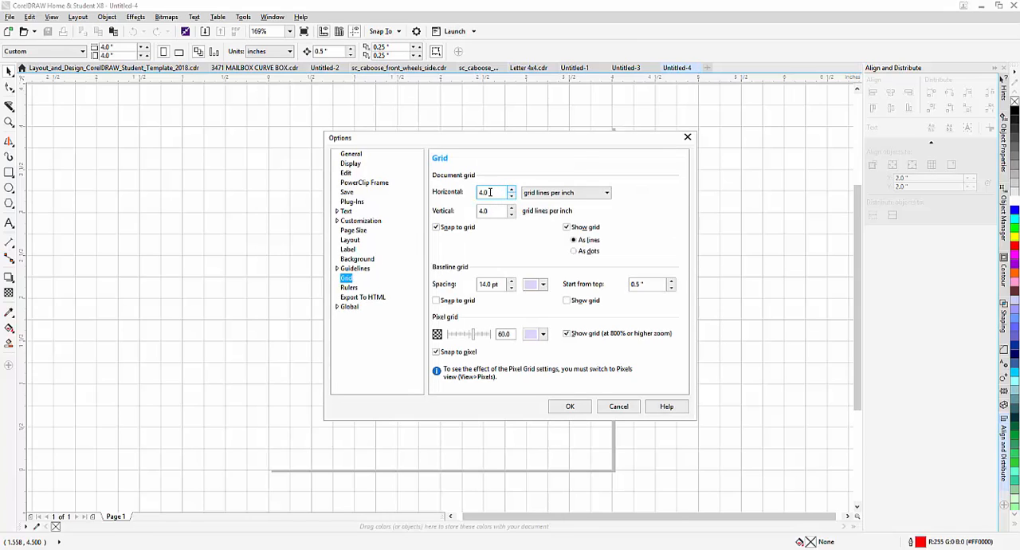
click(570, 406)
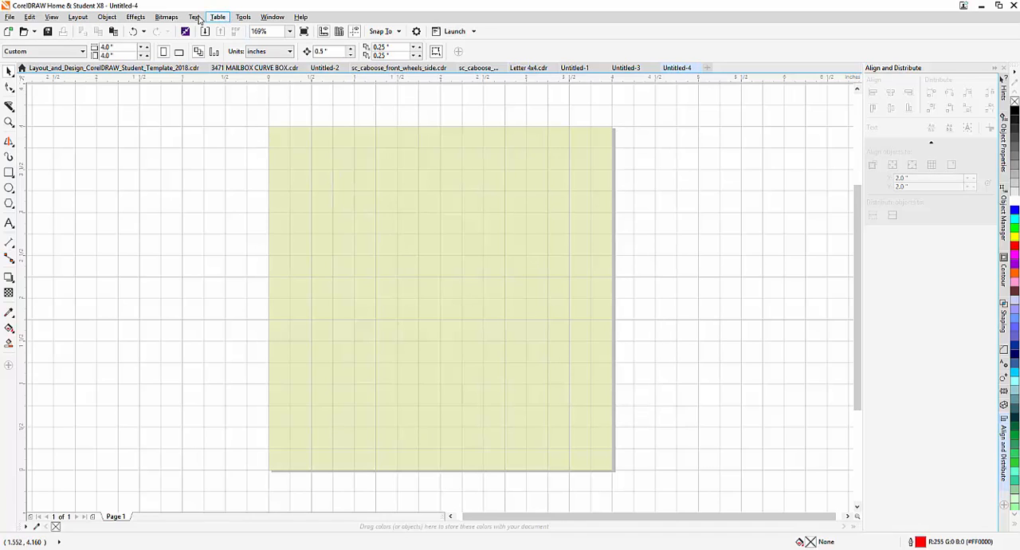
click(52, 17)
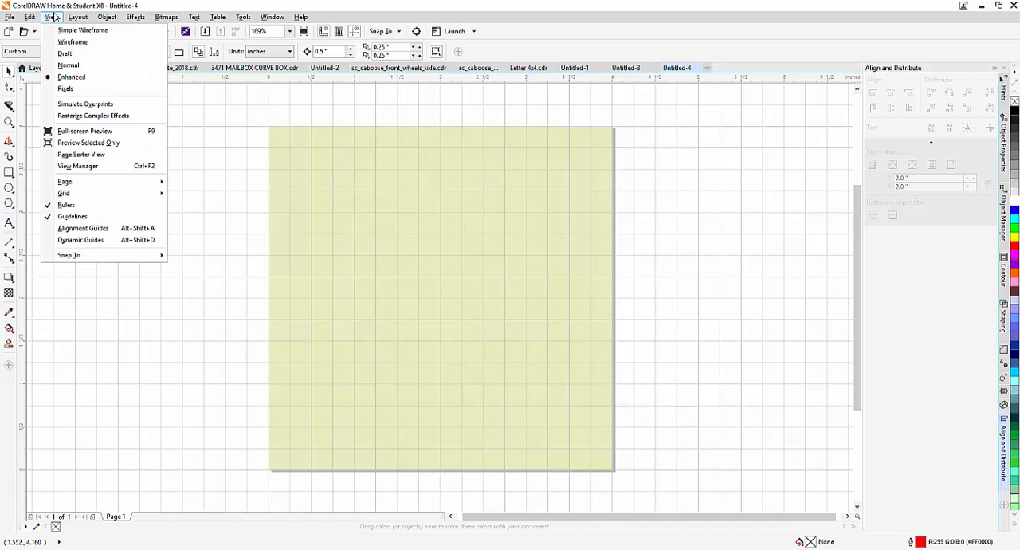
mouse_move(84, 196)
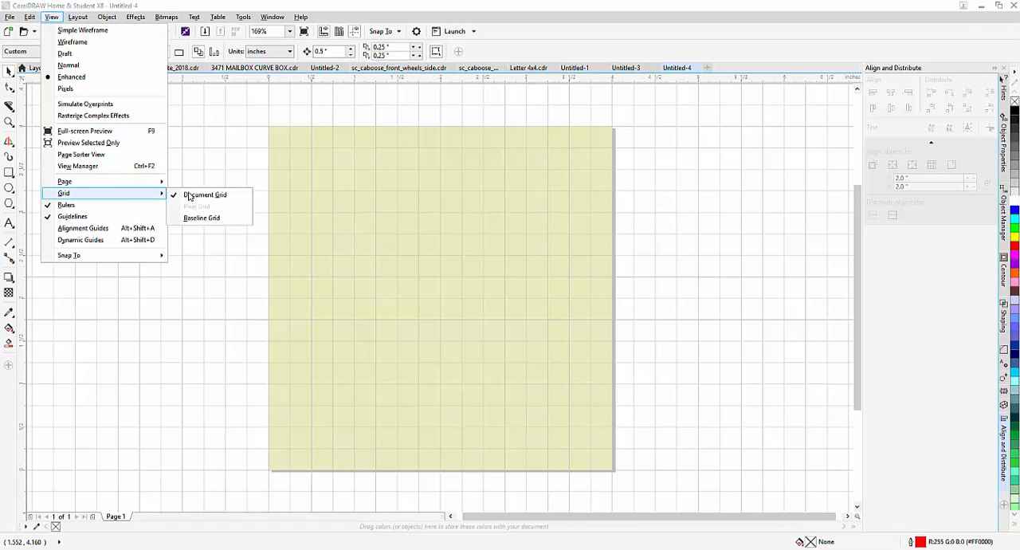
click(209, 161)
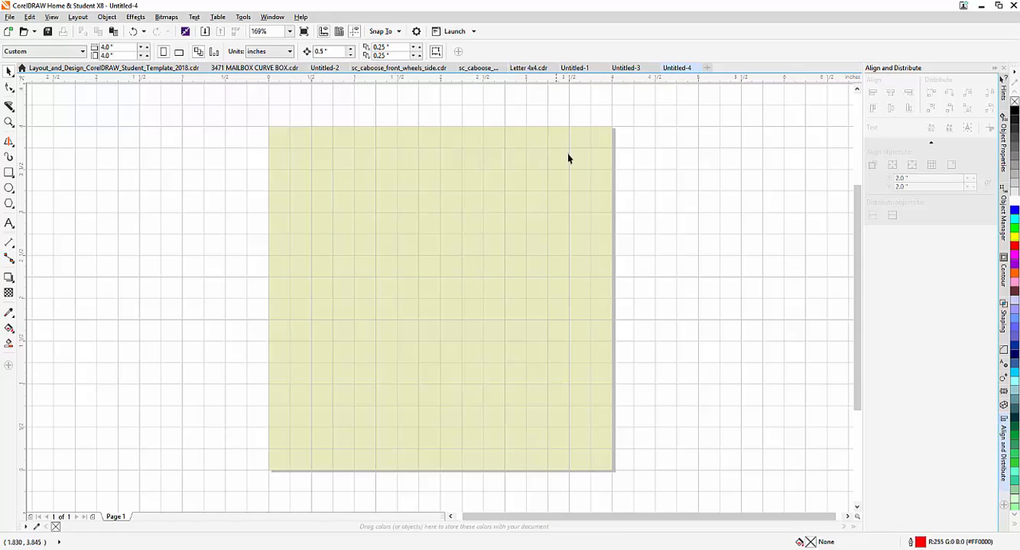
Draw a 3.5 by 3.5 inch rectangle 0.25 inch inside the page edges and set its object origin to the centre.
click(9, 173)
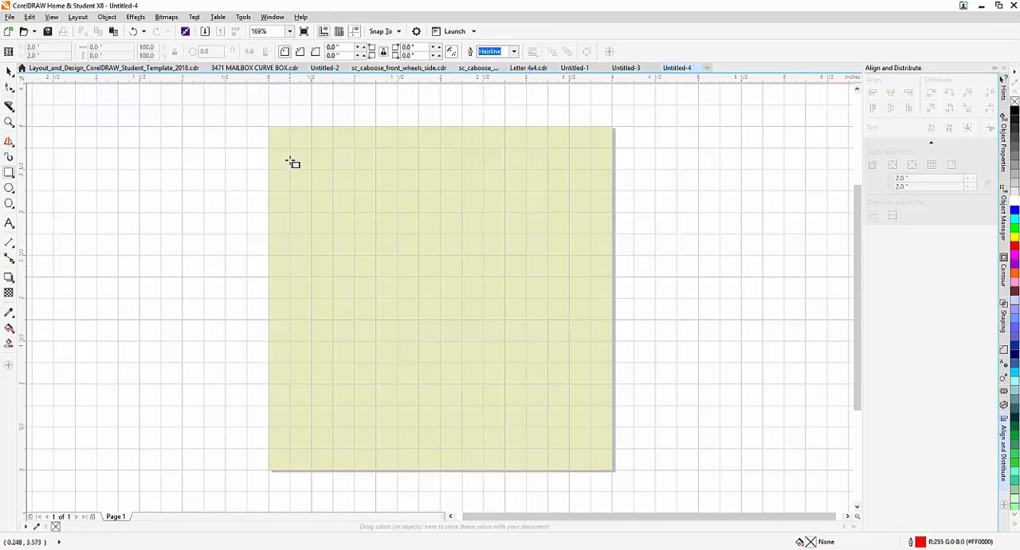
drag(290, 148, 594, 449)
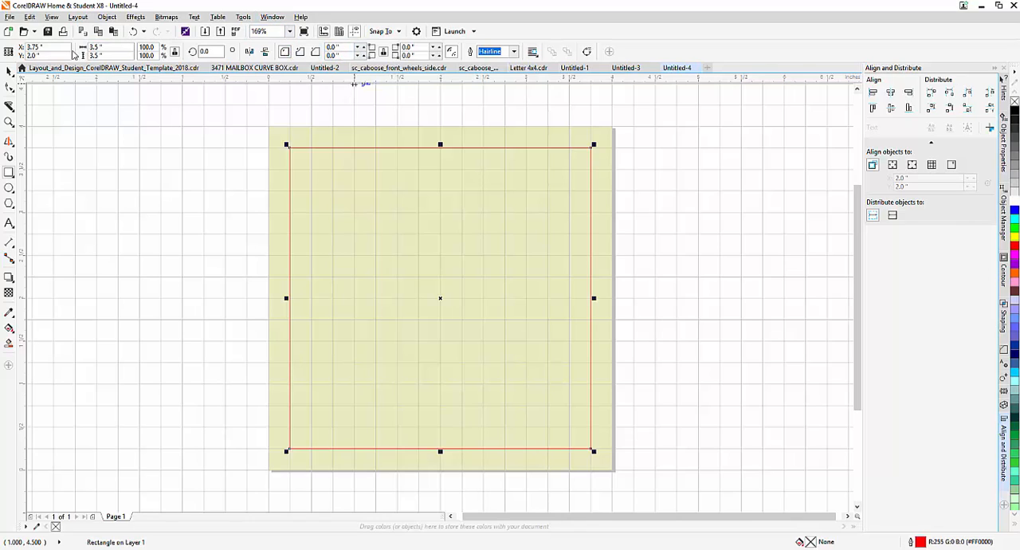
click(9, 52)
click(48, 49)
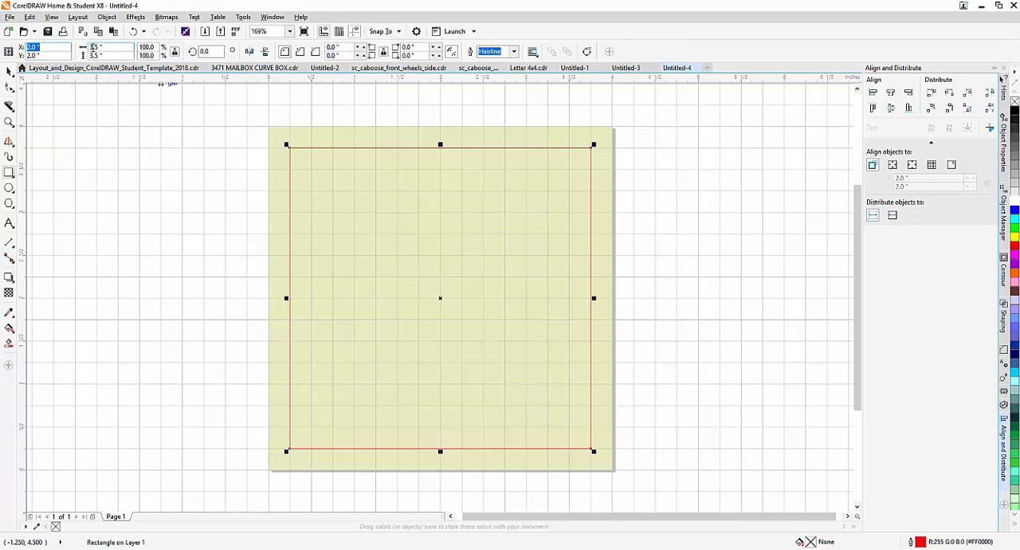
click(147, 47)
Round all four corners of the rectangle to a 0.25 inch radius.
click(360, 48)
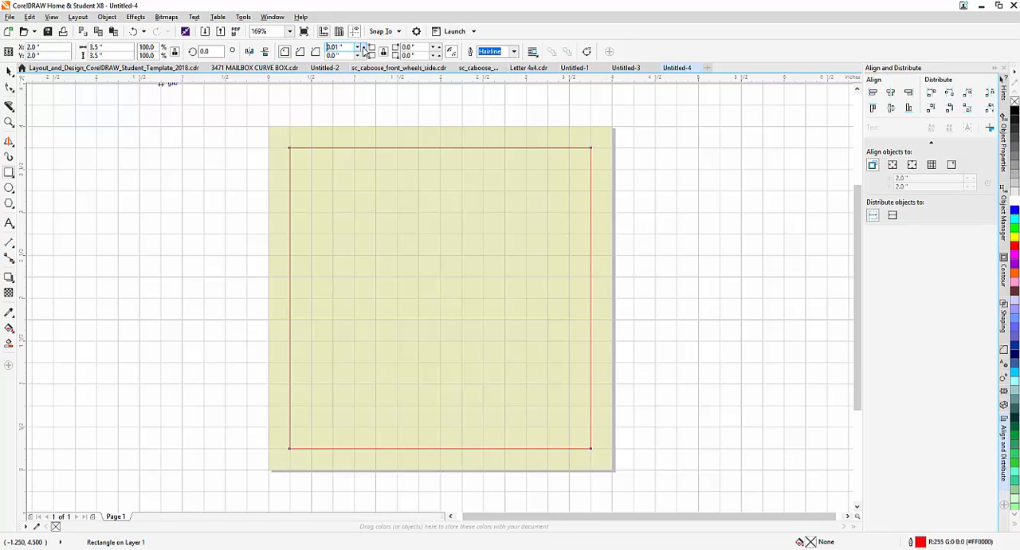
click(363, 47)
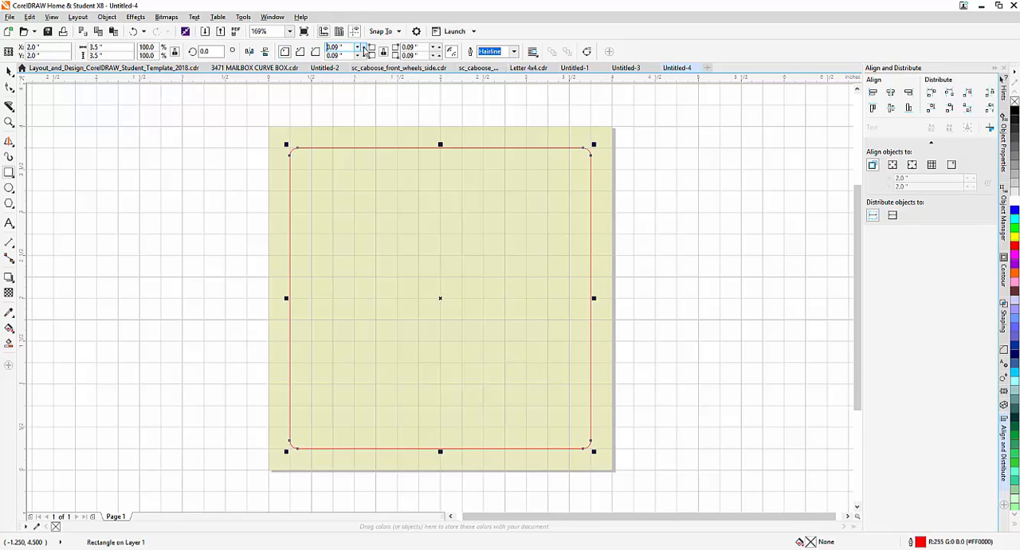
click(363, 48)
click(364, 48)
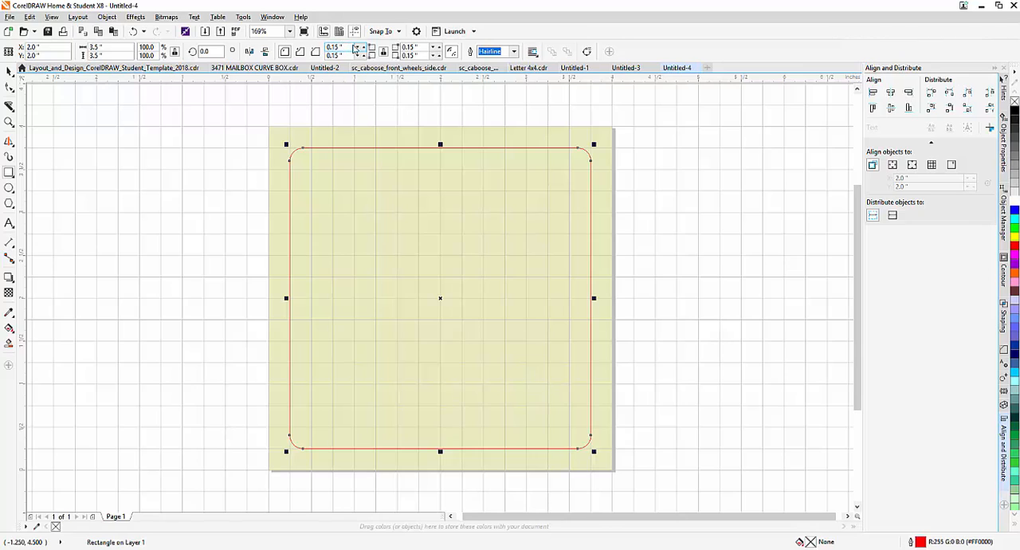
click(366, 47)
click(366, 48)
click(365, 48)
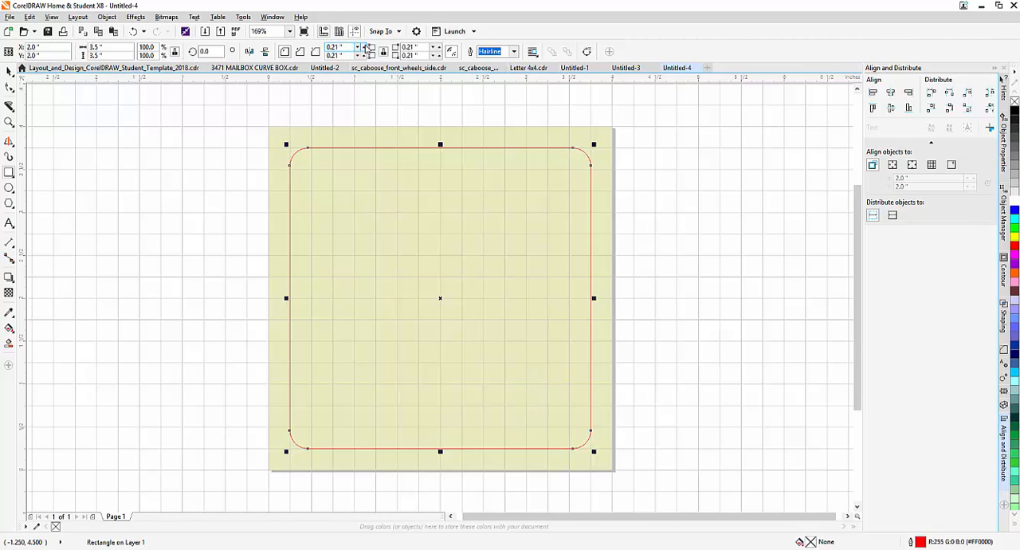
click(366, 48)
click(366, 47)
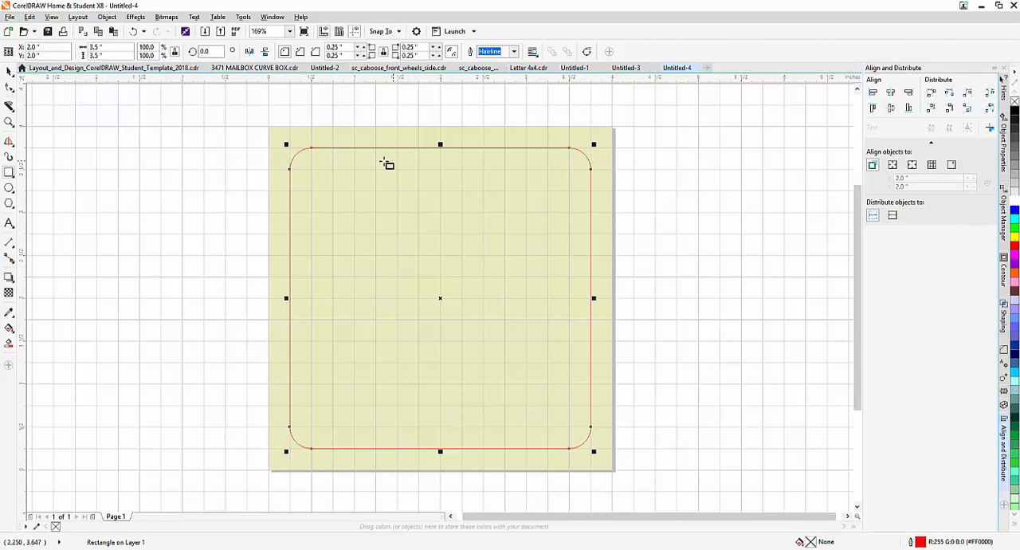
Set the rounded rectangle's outline width to Hairline and deselect it.
click(514, 51)
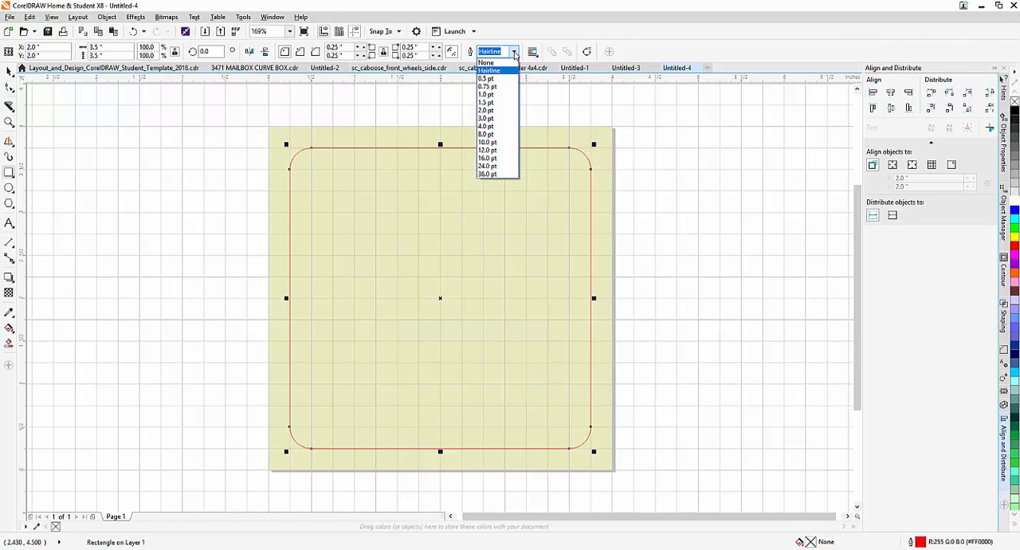
click(501, 71)
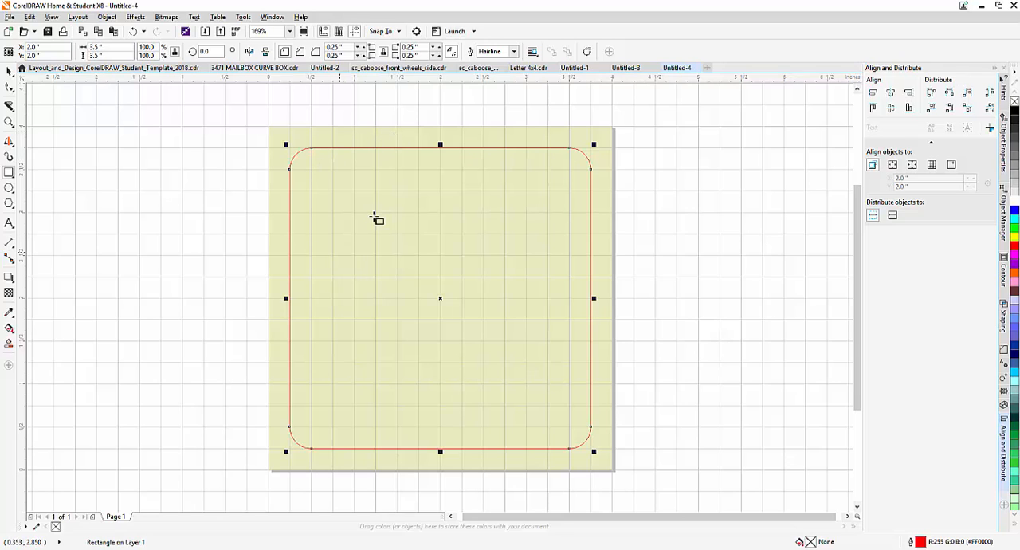
click(122, 152)
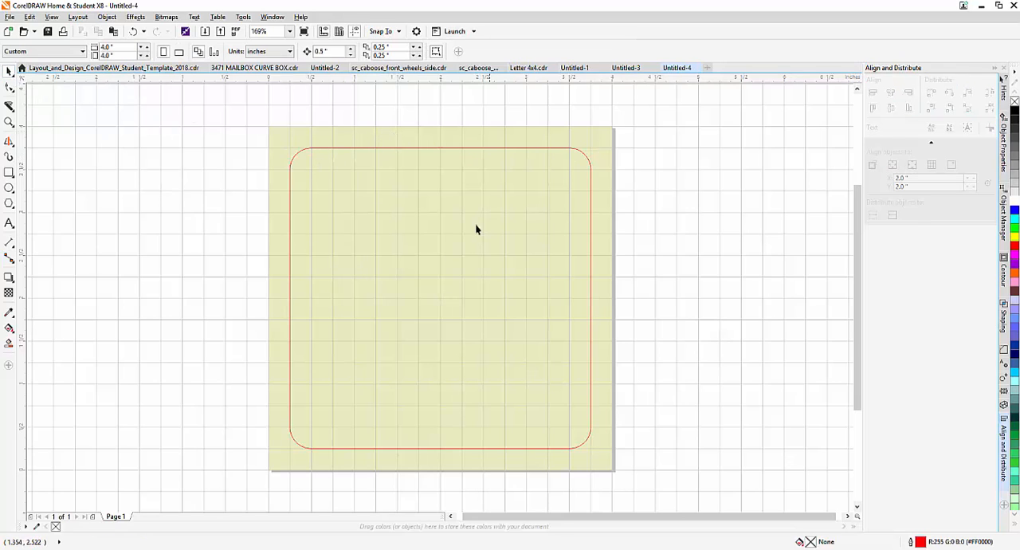
Add a centre-aligned paragraph text frame about 4.4 by 4.1 inches over the page, containing the letter S.
click(9, 225)
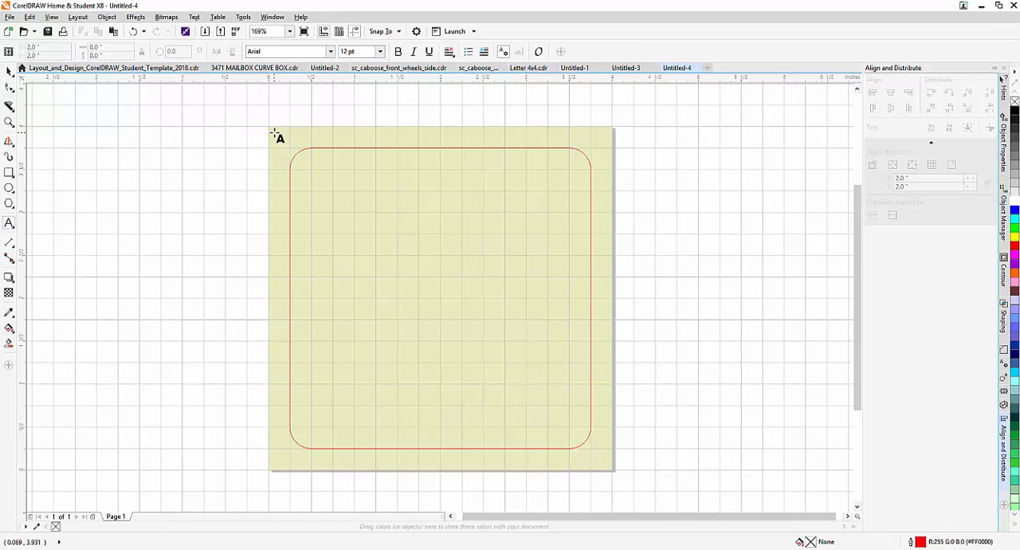
drag(272, 133, 652, 484)
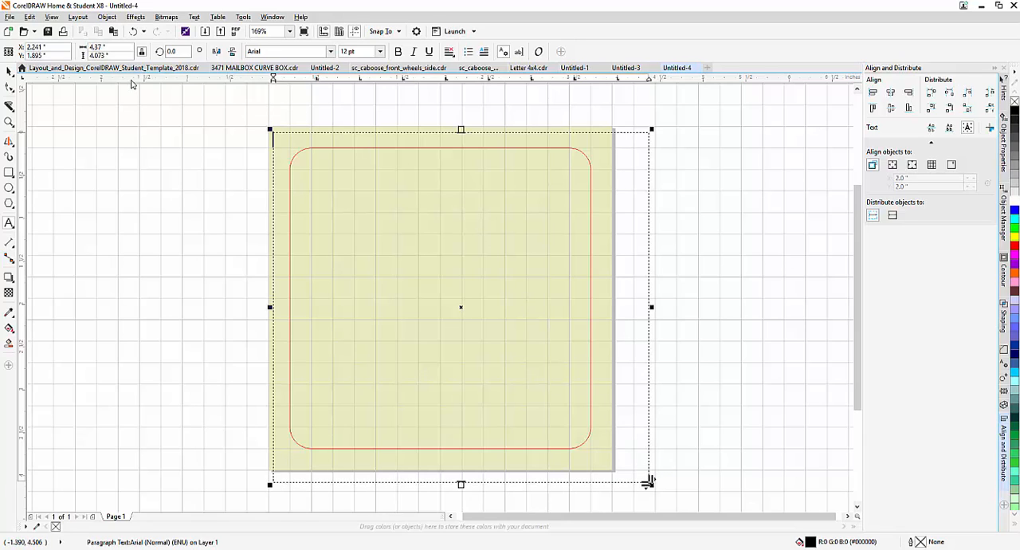
click(451, 54)
click(467, 90)
text(S)
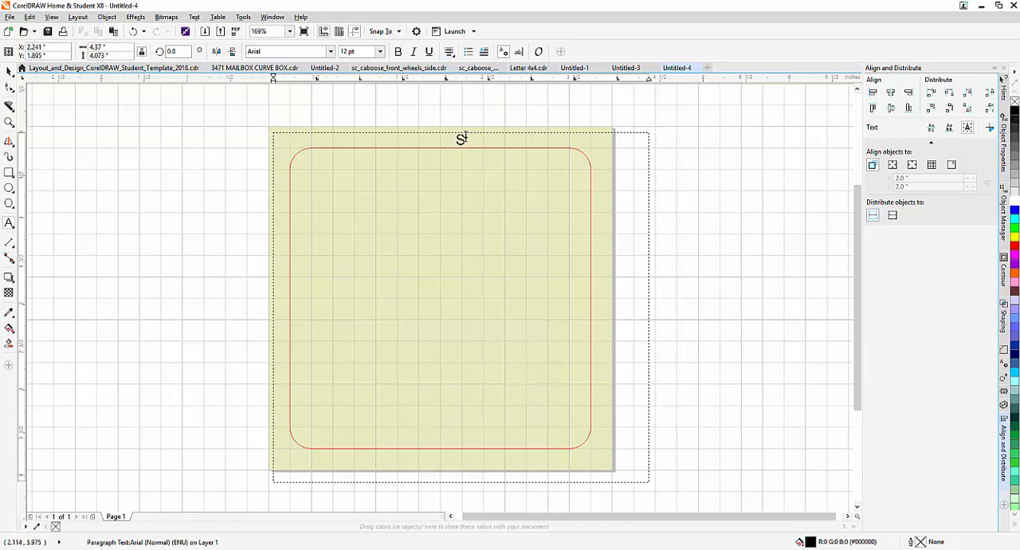
Format the letter S in Script MT Bold at 200 pt.
click(333, 52)
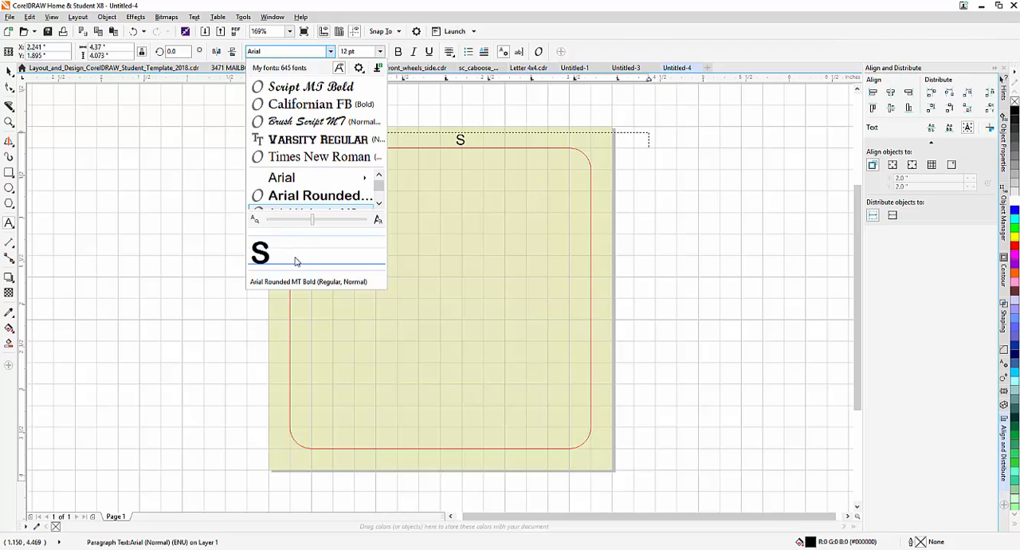
scroll(319, 180, down, 1)
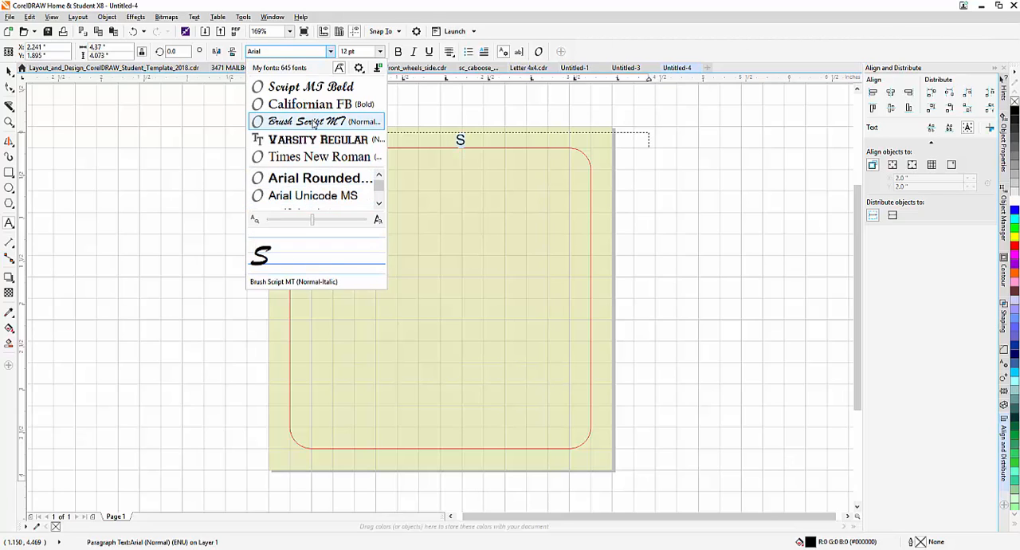
click(326, 87)
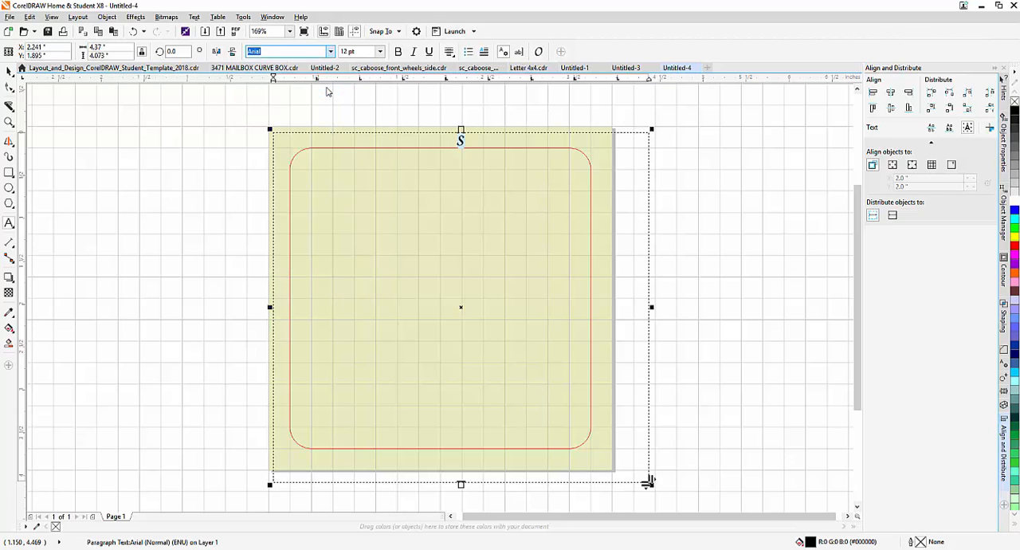
click(364, 51)
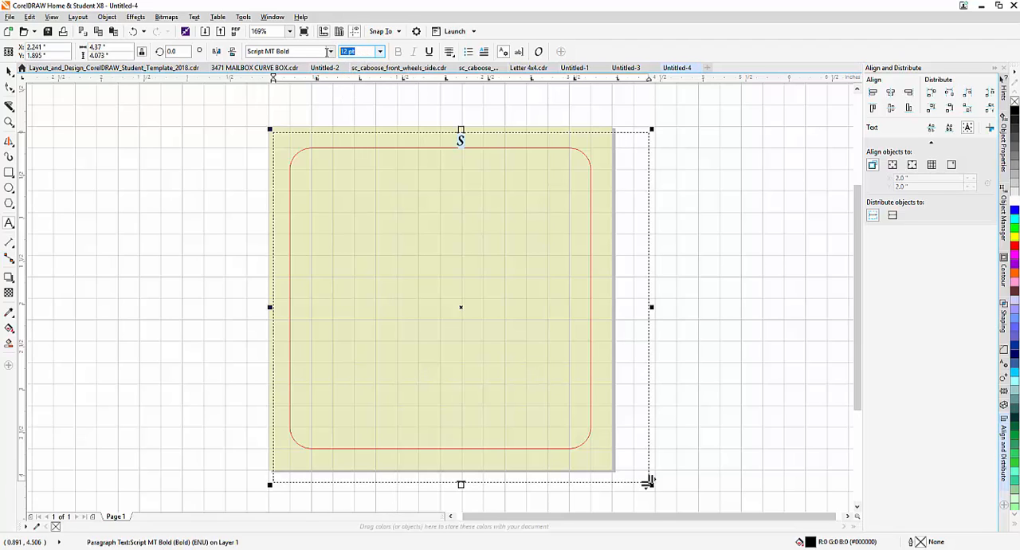
text(200)
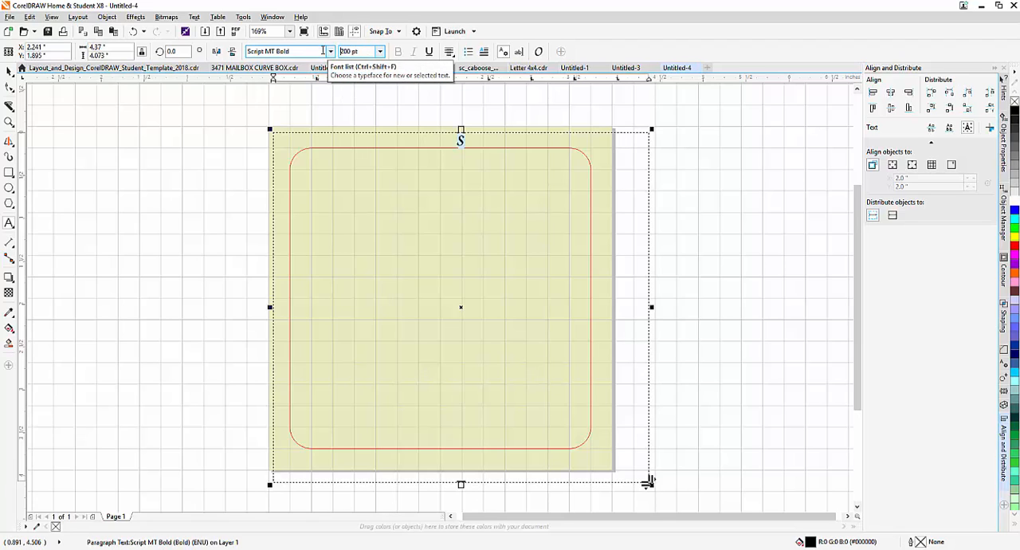
key(Return)
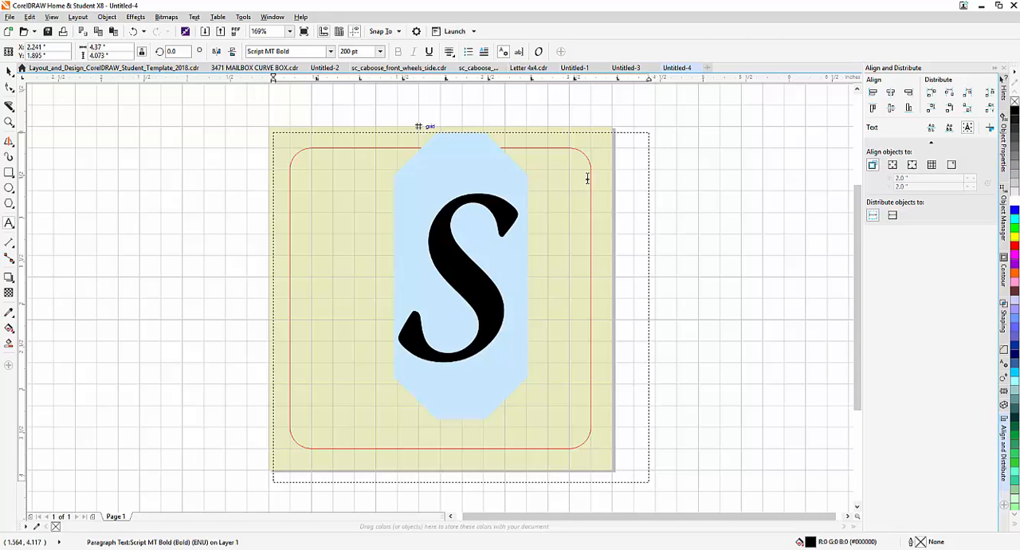
Finish editing the text and select the letter S as an object.
click(667, 159)
click(496, 214)
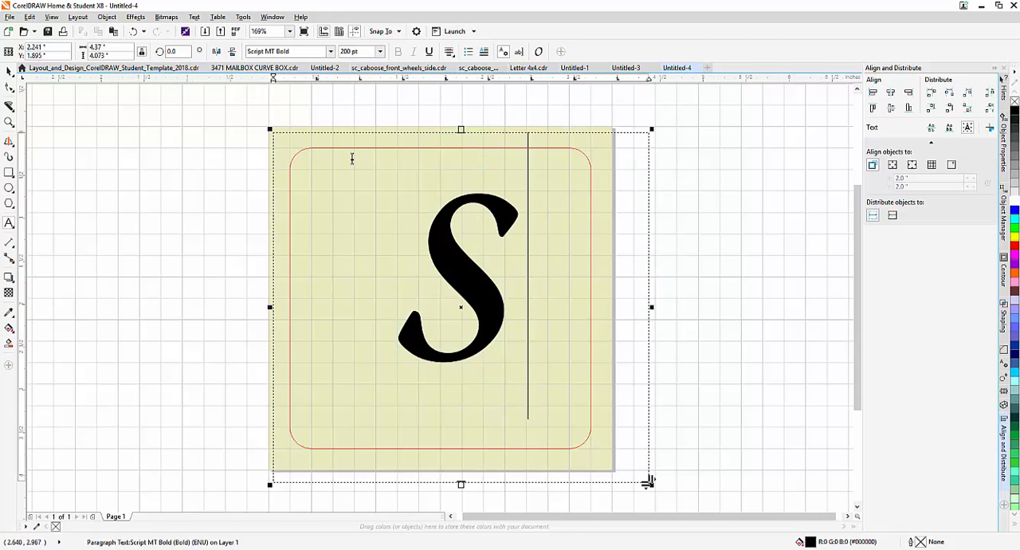
click(464, 263)
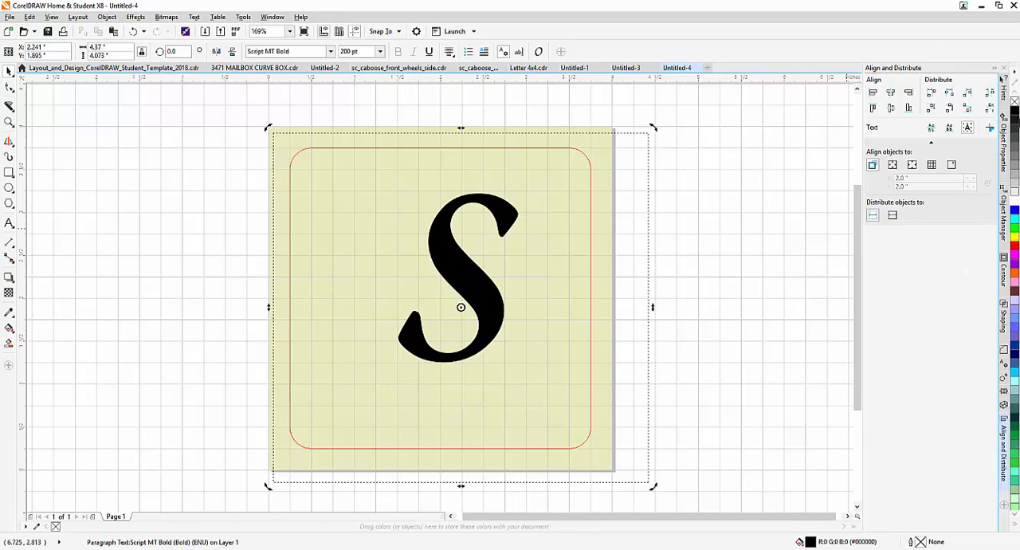
Try a red outline without fill on the letter S, and recolour both its fill and outline black.
right_click(1016, 247)
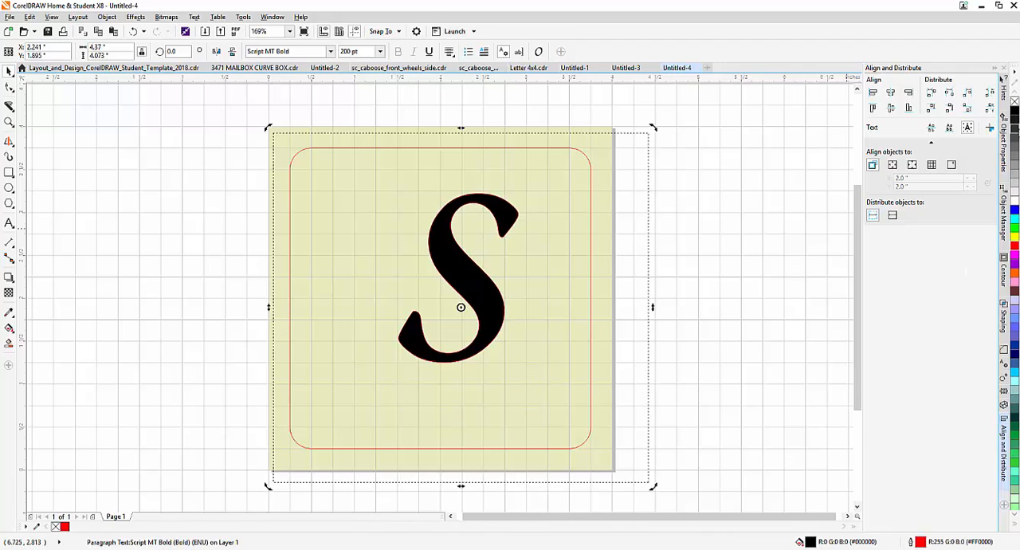
click(1015, 102)
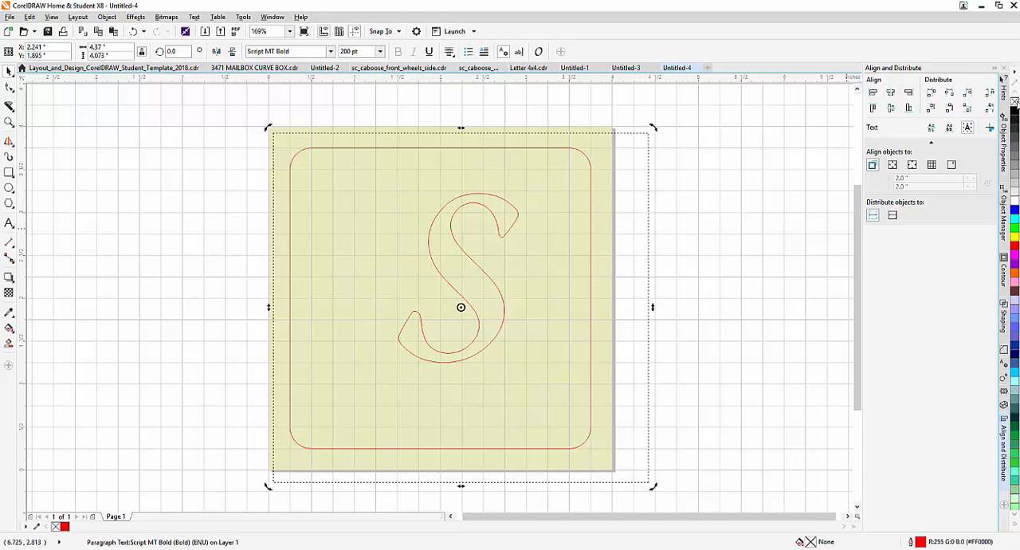
click(1015, 113)
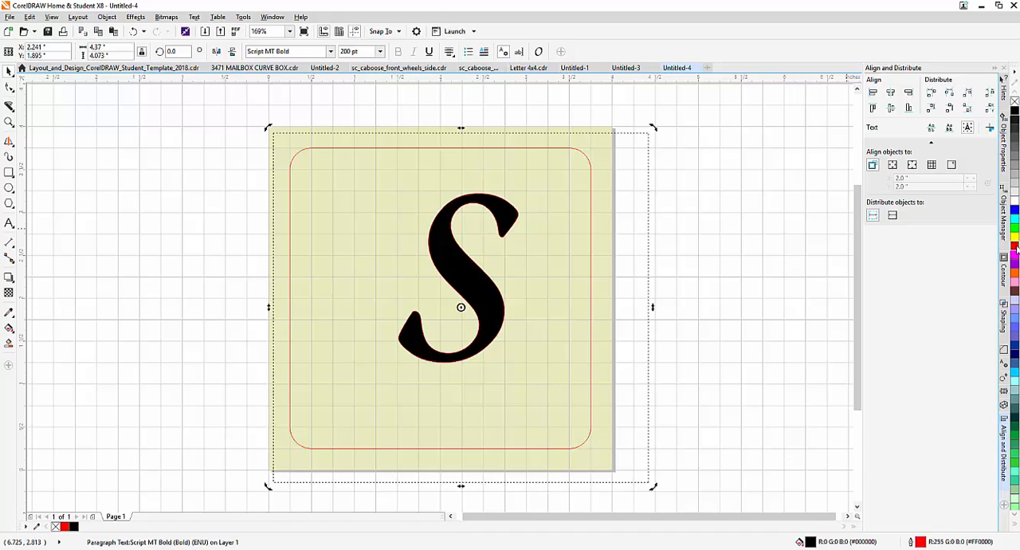
right_click(1015, 113)
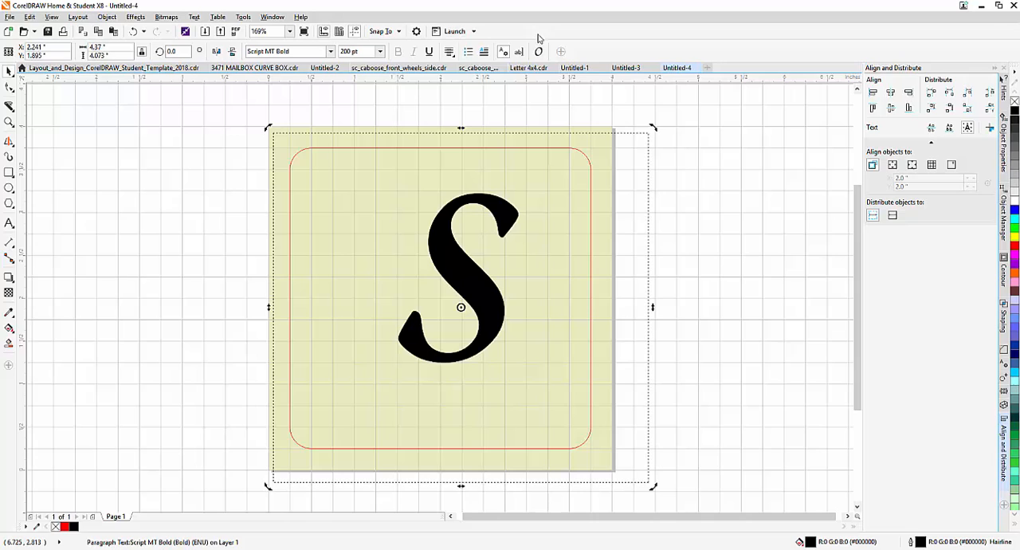
Convert the letter S to curves.
click(77, 18)
mouse_move(103, 18)
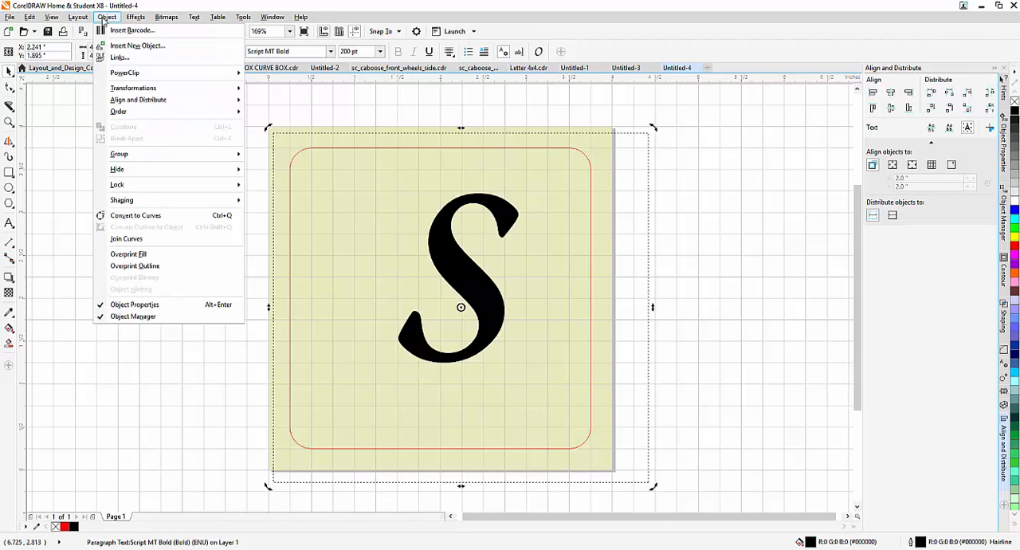
click(131, 216)
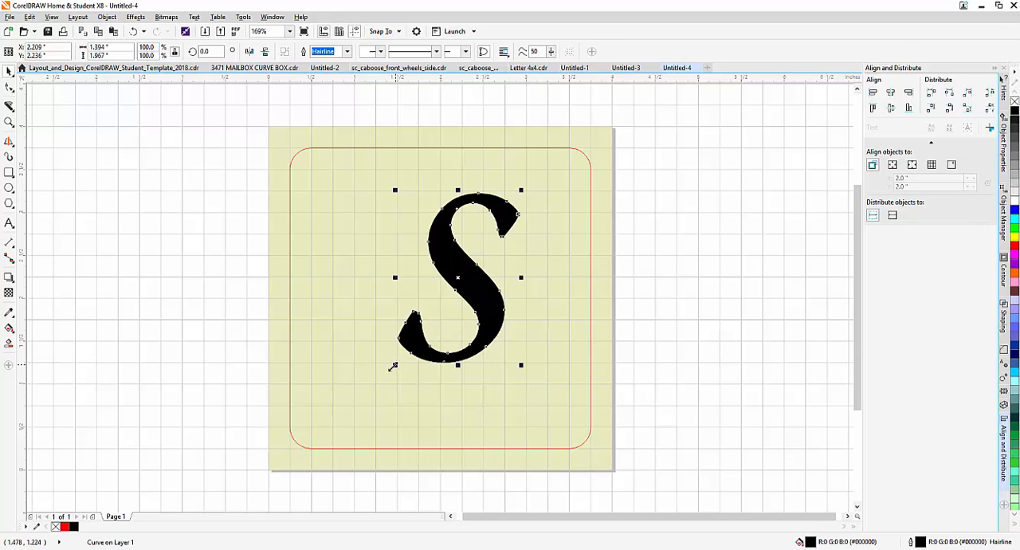
Enlarge the letter S proportionally to about 2.06 by 2.9 inches and move it near the middle of the rounded square.
drag(393, 366, 334, 450)
drag(522, 189, 539, 168)
drag(447, 314, 448, 301)
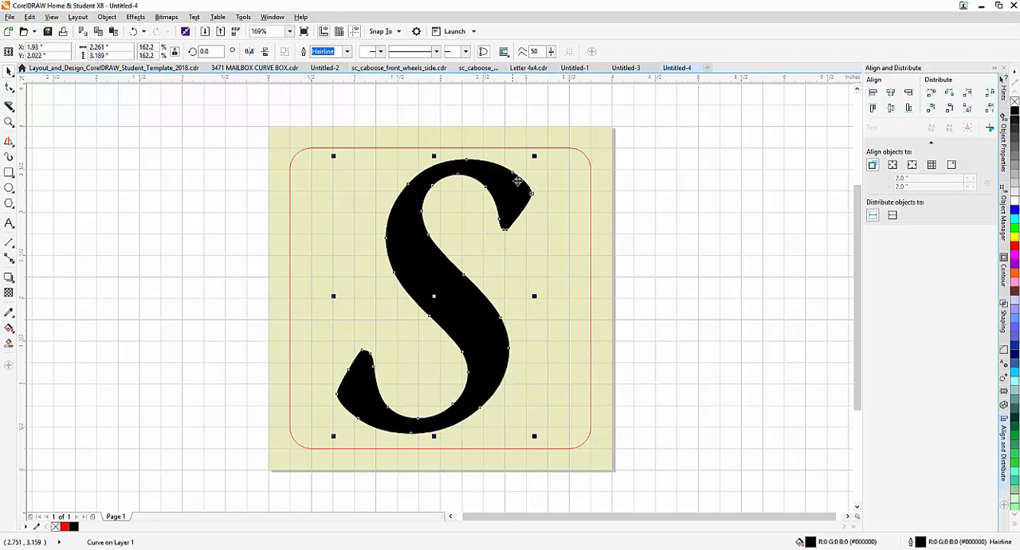
drag(534, 156, 517, 181)
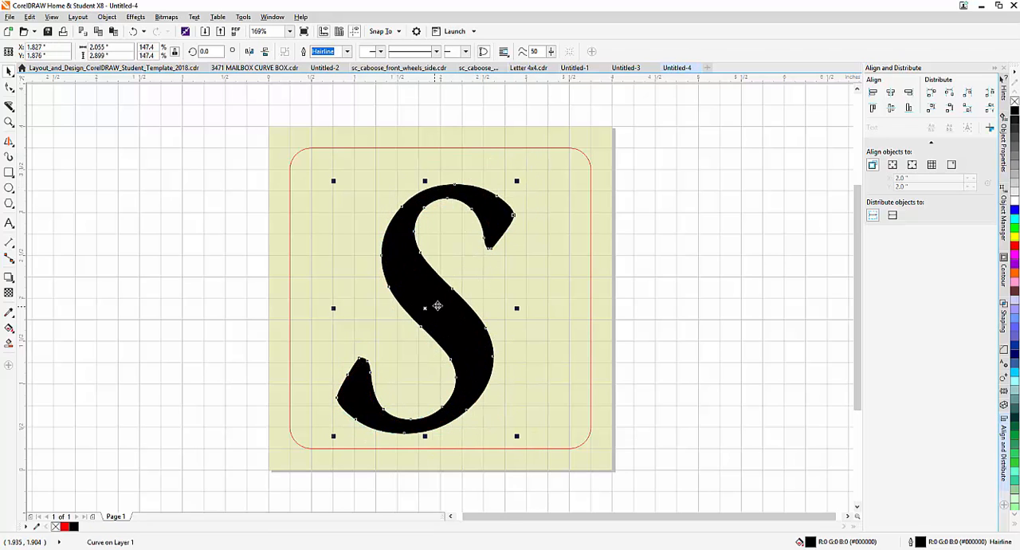
drag(438, 306, 450, 298)
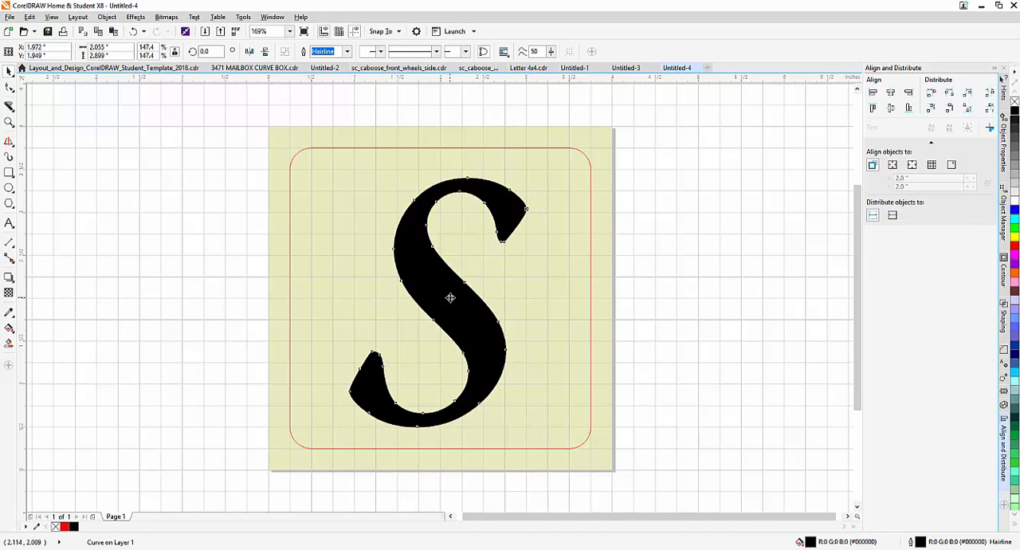
Centre the letter S on the page by setting its position to X 2 and Y 2 inches.
click(451, 298)
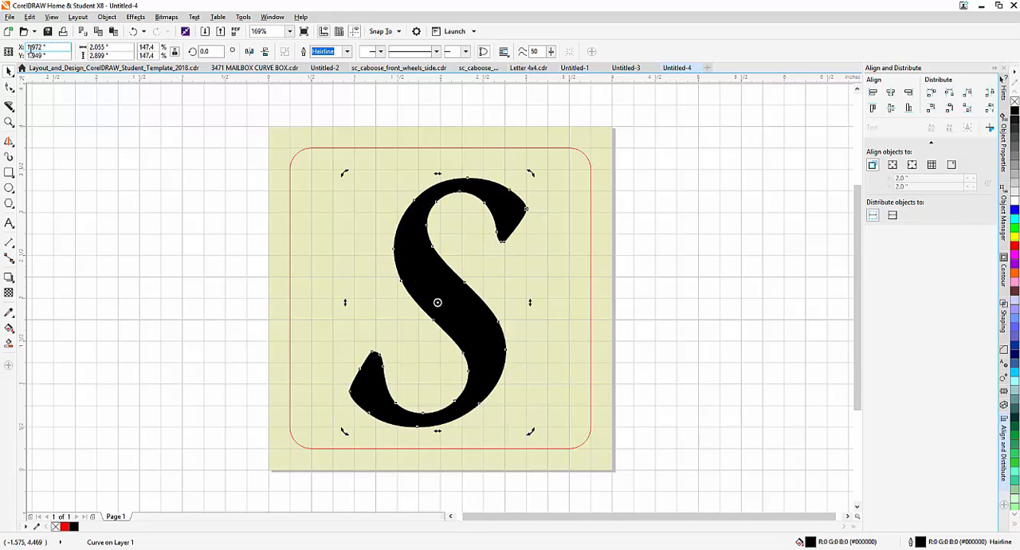
text(2)
key(Tab)
text(2)
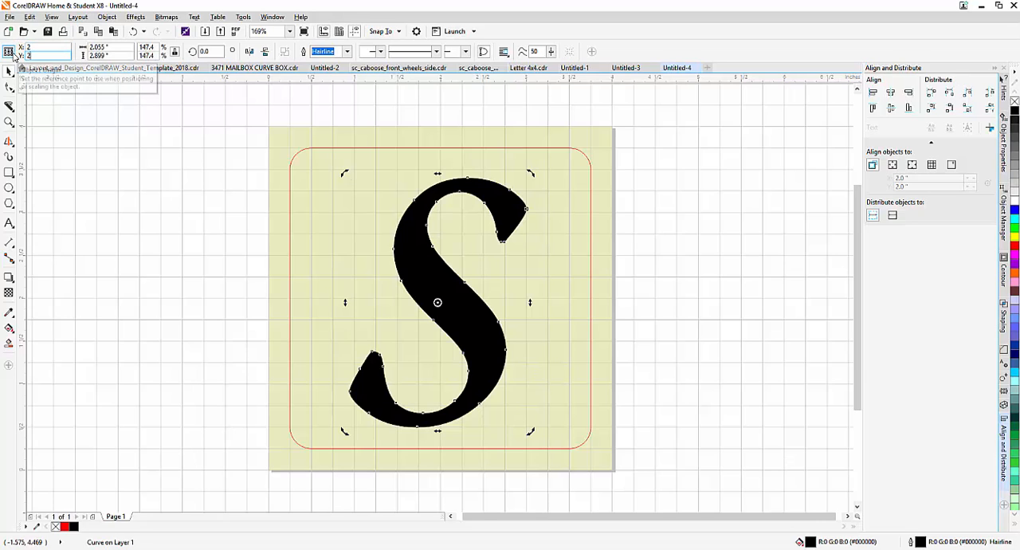
key(Return)
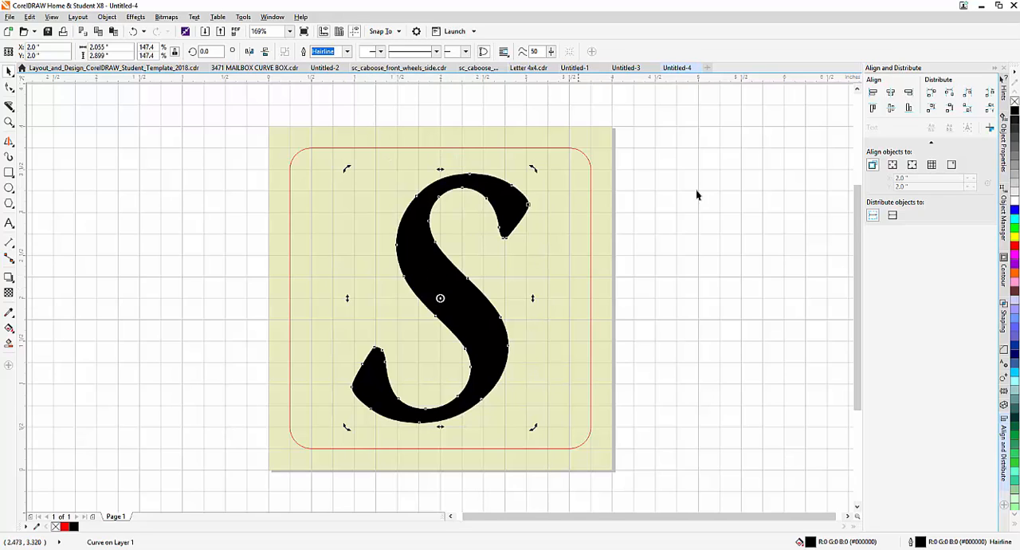
Give the letter S a red Hairline outline and remove its fill.
right_click(1015, 247)
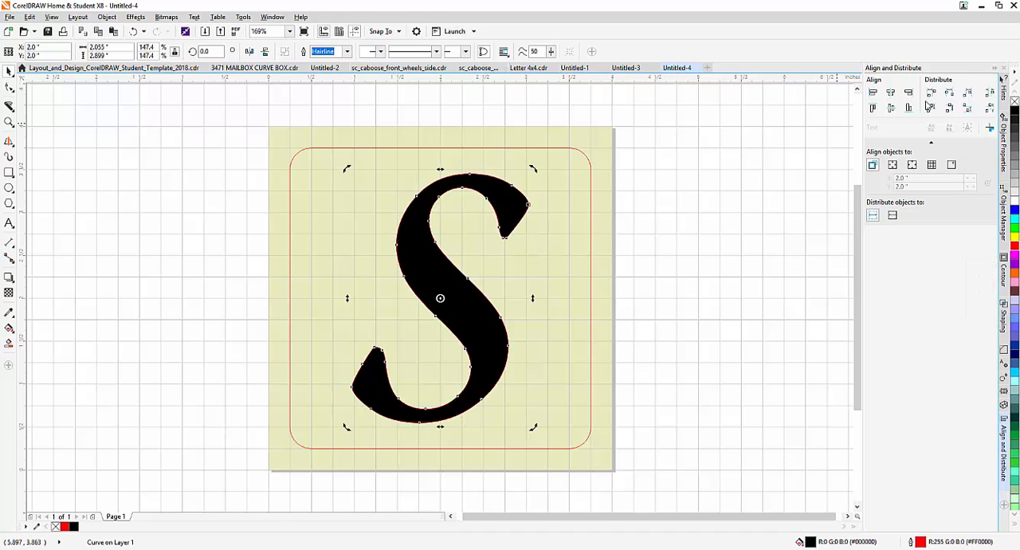
click(1015, 103)
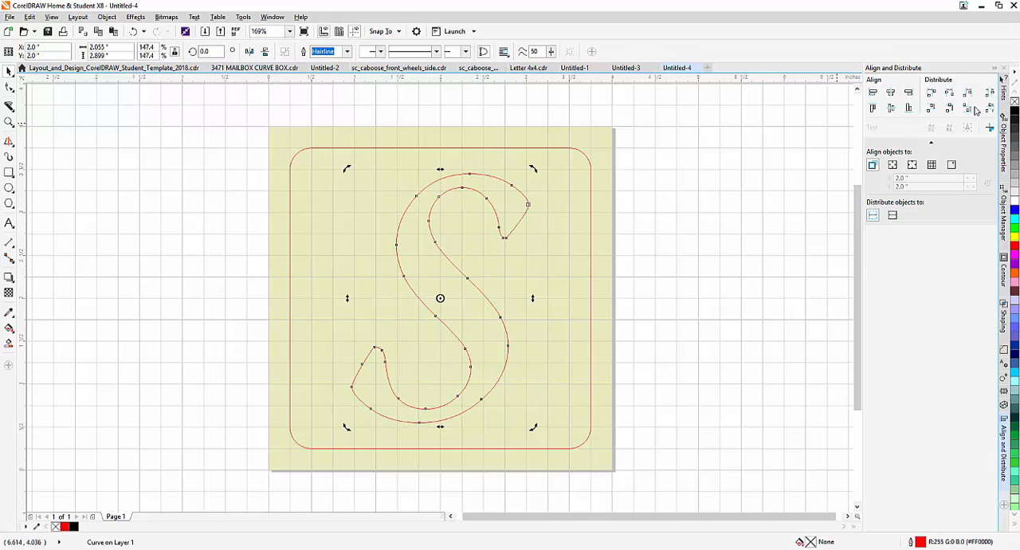
click(346, 51)
click(347, 100)
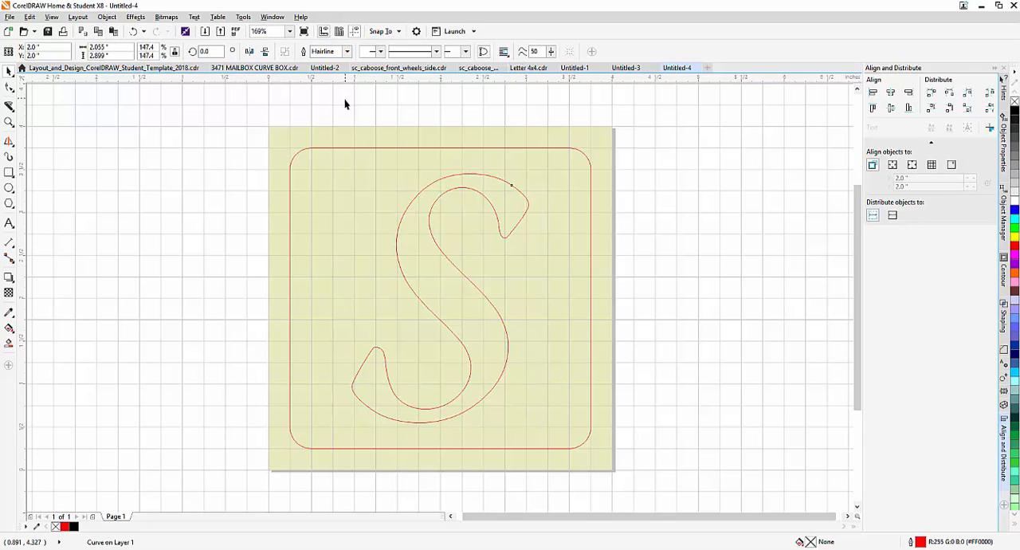